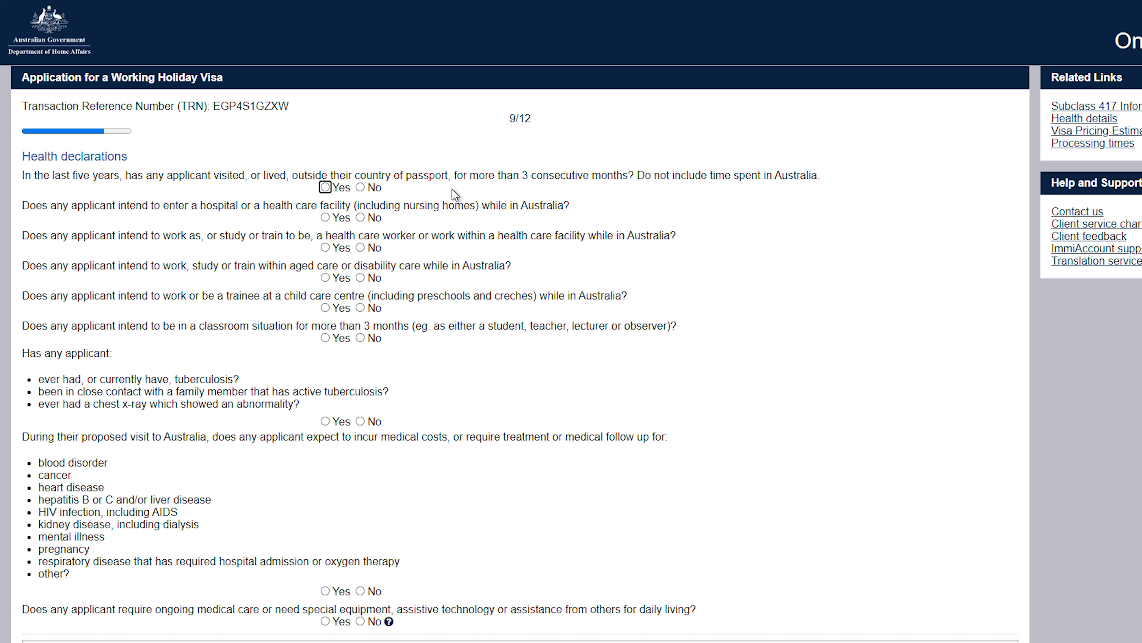
- Declare a stay of over 3 months outside the passport country and add a visit entry with Canada as the country
left_click(325, 187)
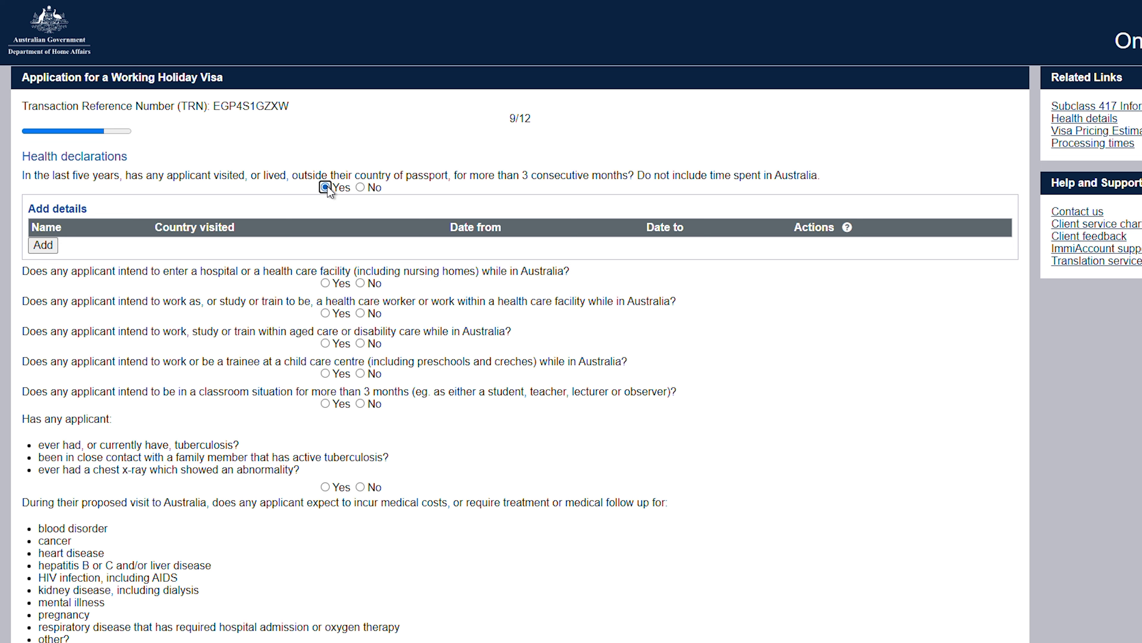
left_click(40, 247)
left_click(413, 225)
key("c")
scroll(383, 428, "down", 3)
left_click(375, 505)
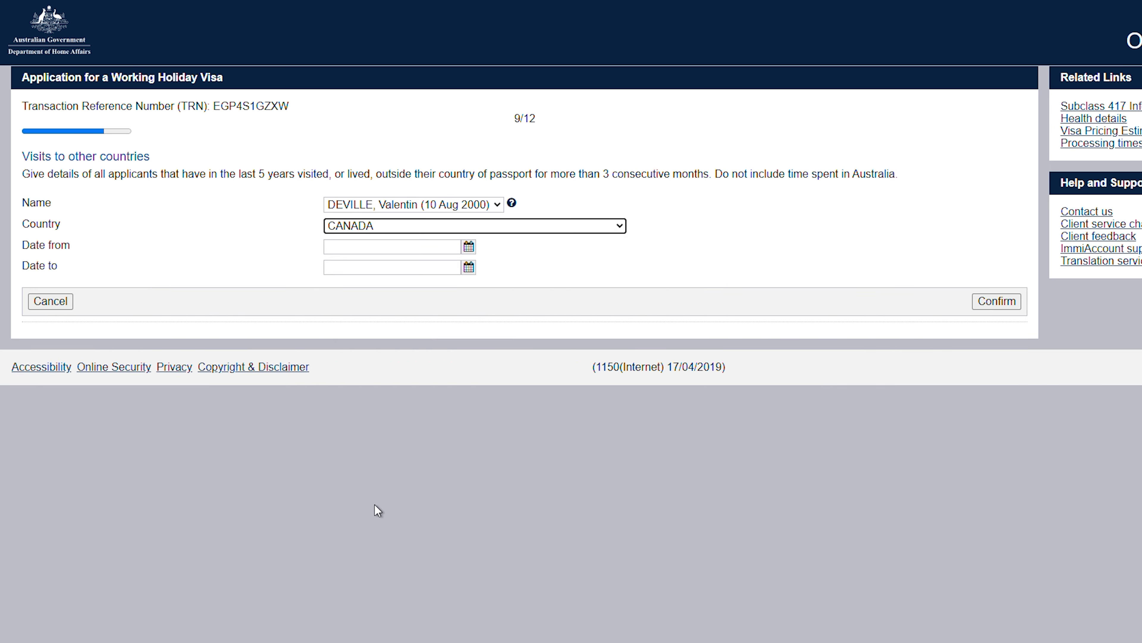
- Set the Canada visit's start date to 10 Dec 2021
left_click(468, 246)
triple_click(344, 270)
left_click(274, 265)
left_click(250, 478)
left_click(379, 321)
- Set the Canada visit's end date to 31 Dec 2022 and confirm the entry
left_click(469, 266)
double_click(346, 291)
left_click(252, 286)
left_click(246, 499)
left_click(418, 393)
left_click(998, 302)
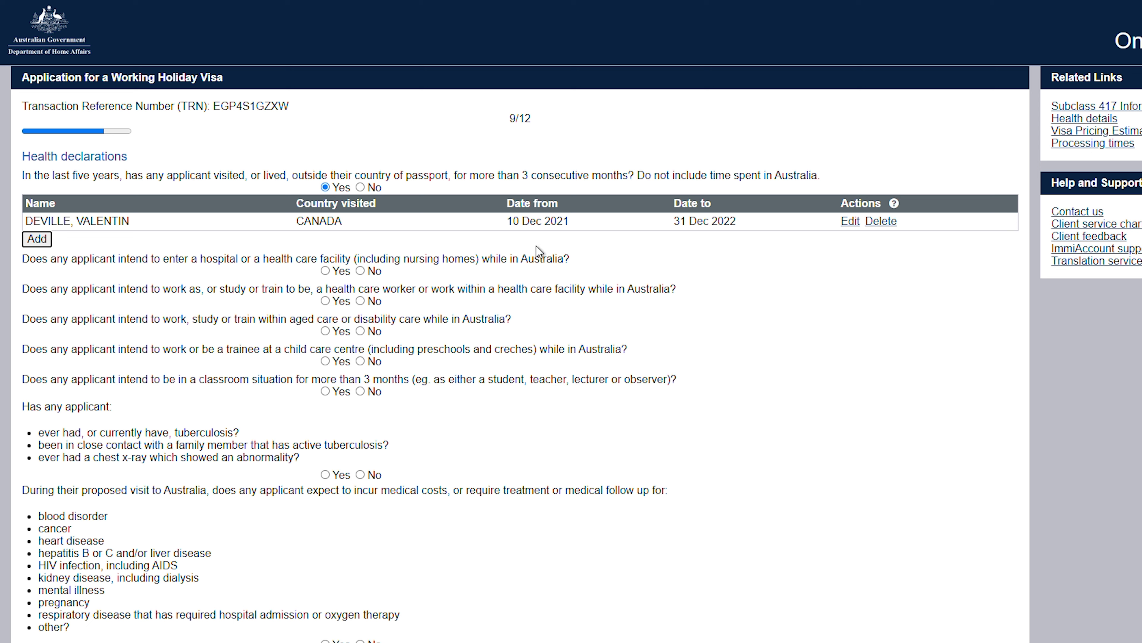
- Answer Yes to the health declarations on entering a hospital or health care facility and on working or training in health care
left_click(325, 271)
left_click(363, 367)
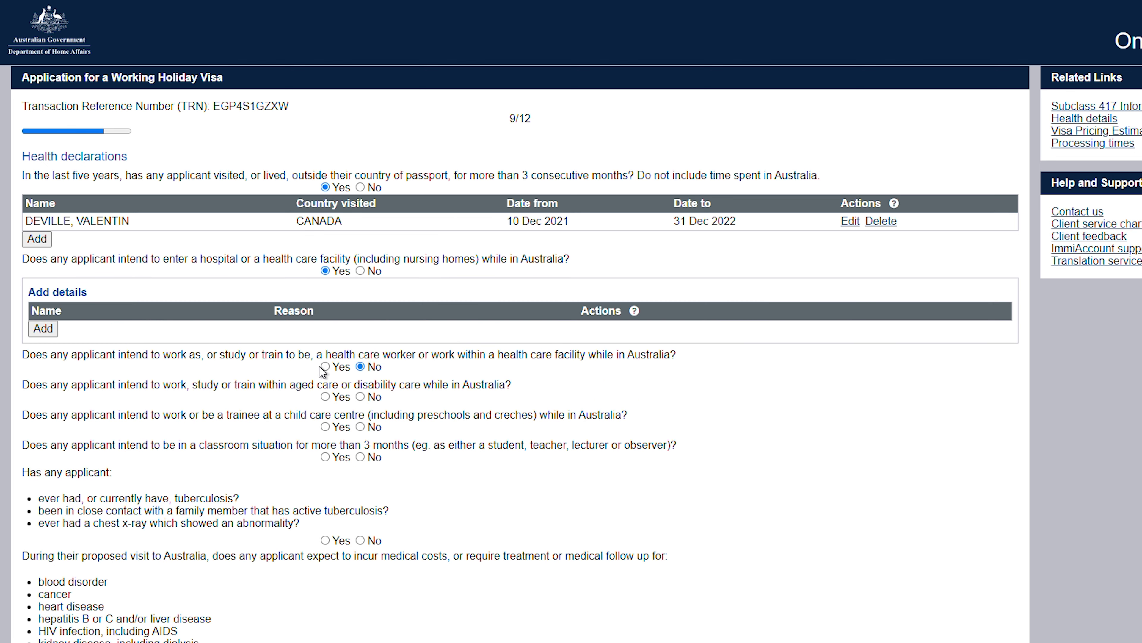
left_click(331, 368)
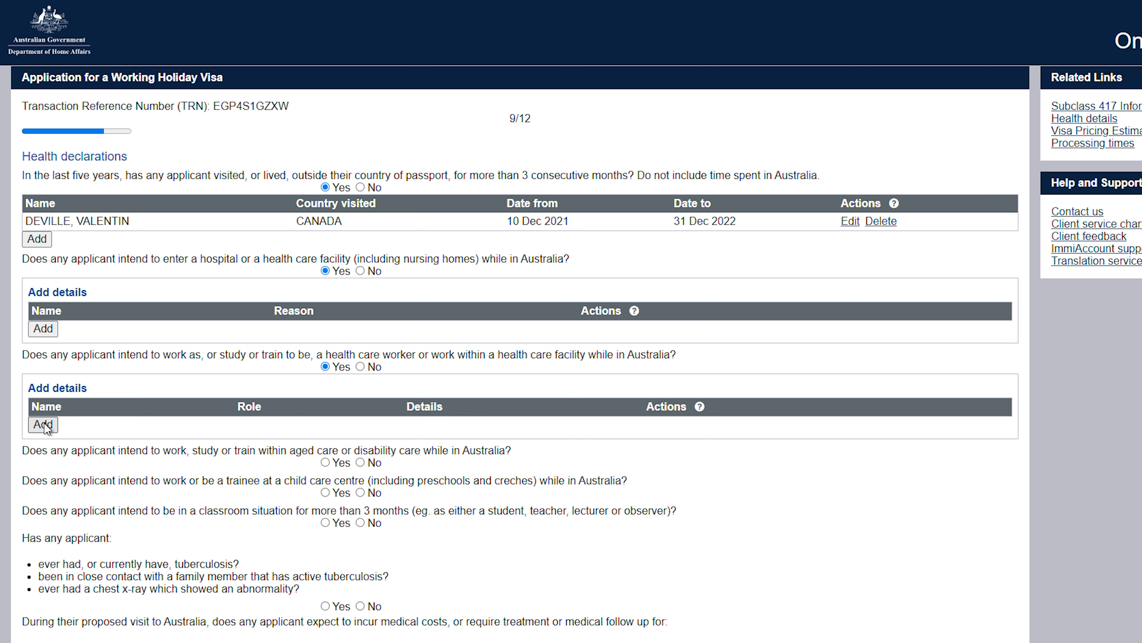
- Answer No to the health declarations on aged or disability care, child care centre work and classroom situations over 3 months
scroll(383, 387, "down", 3)
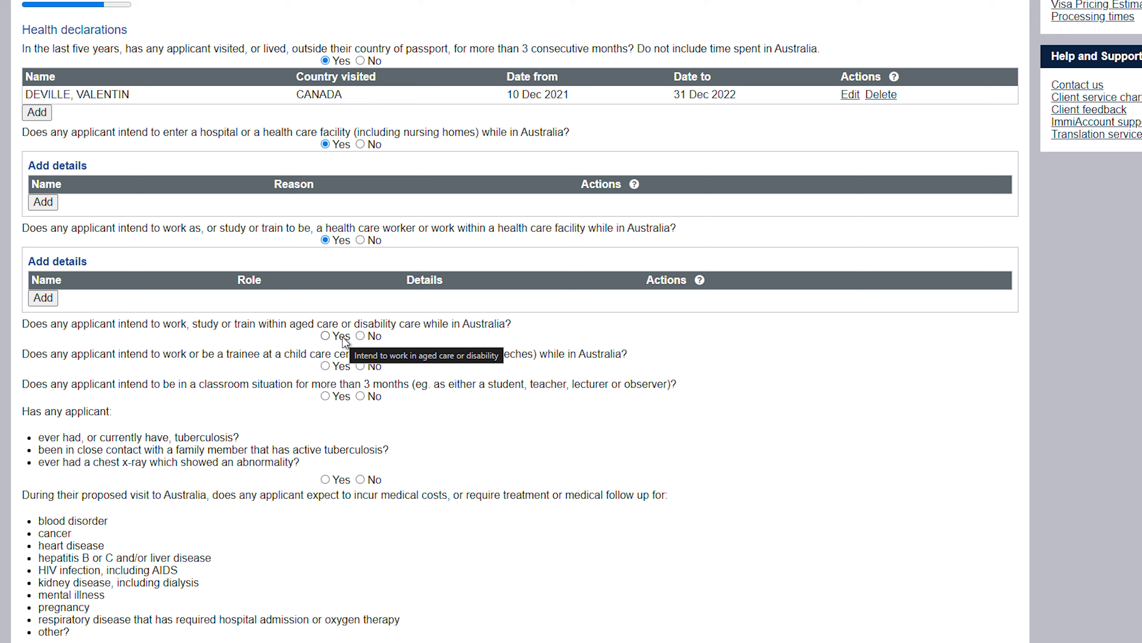
left_click(361, 335)
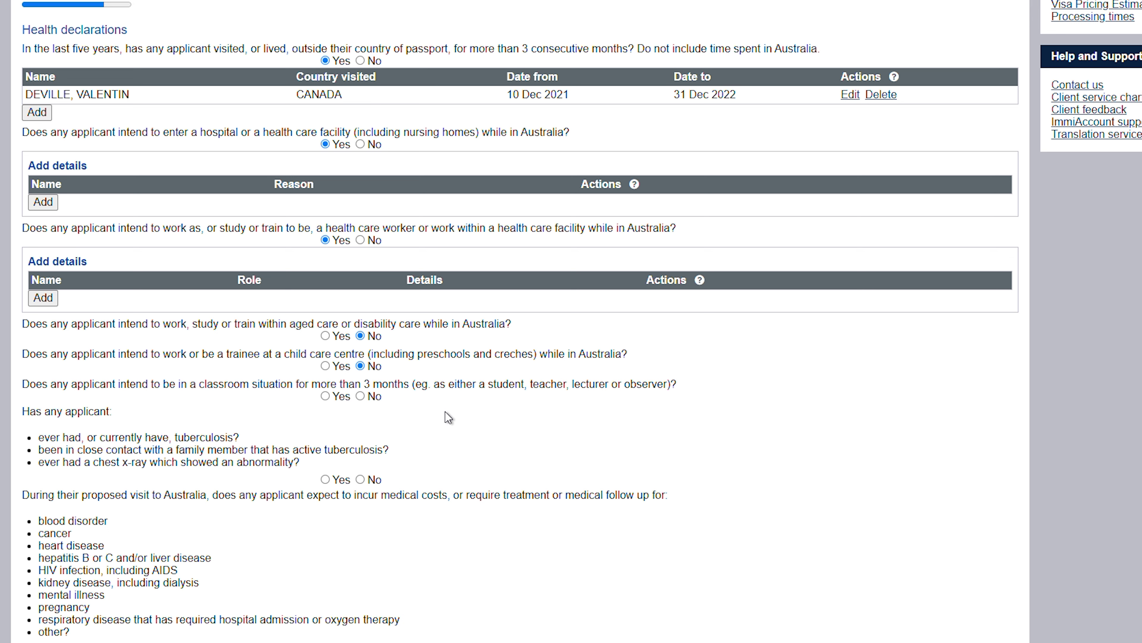
left_click(326, 396)
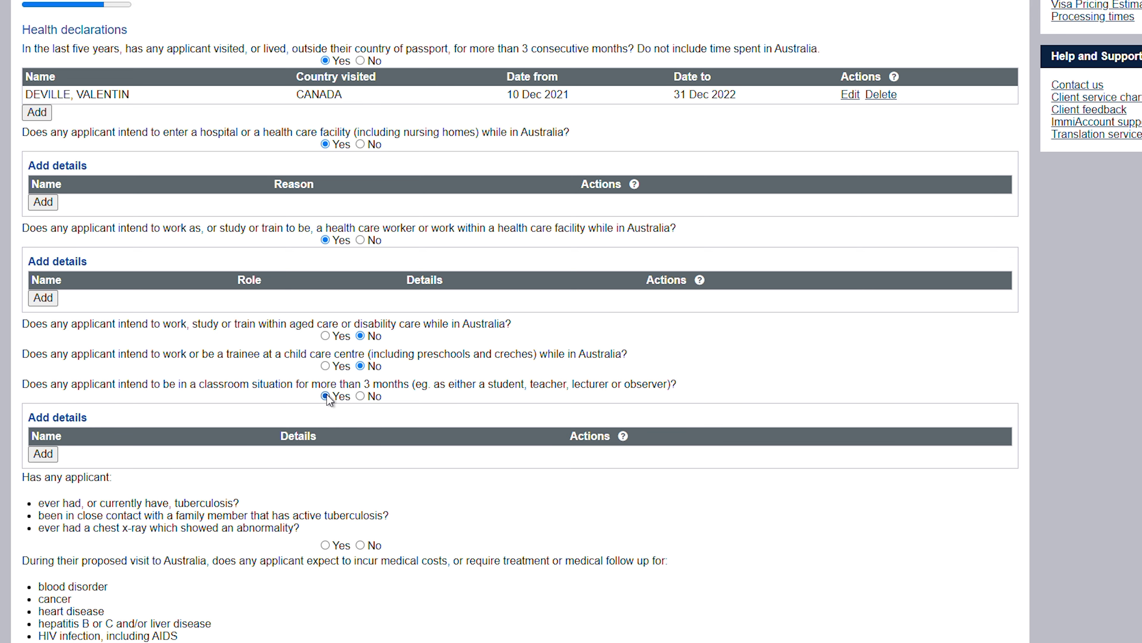
scroll(327, 399, "down", 5)
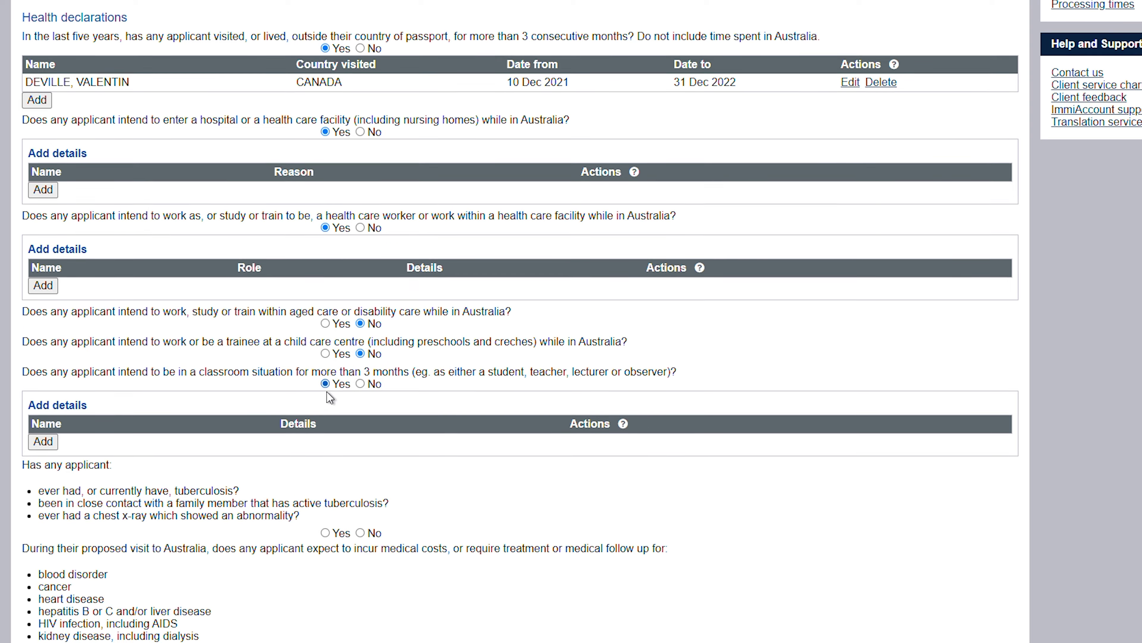
left_click(362, 191)
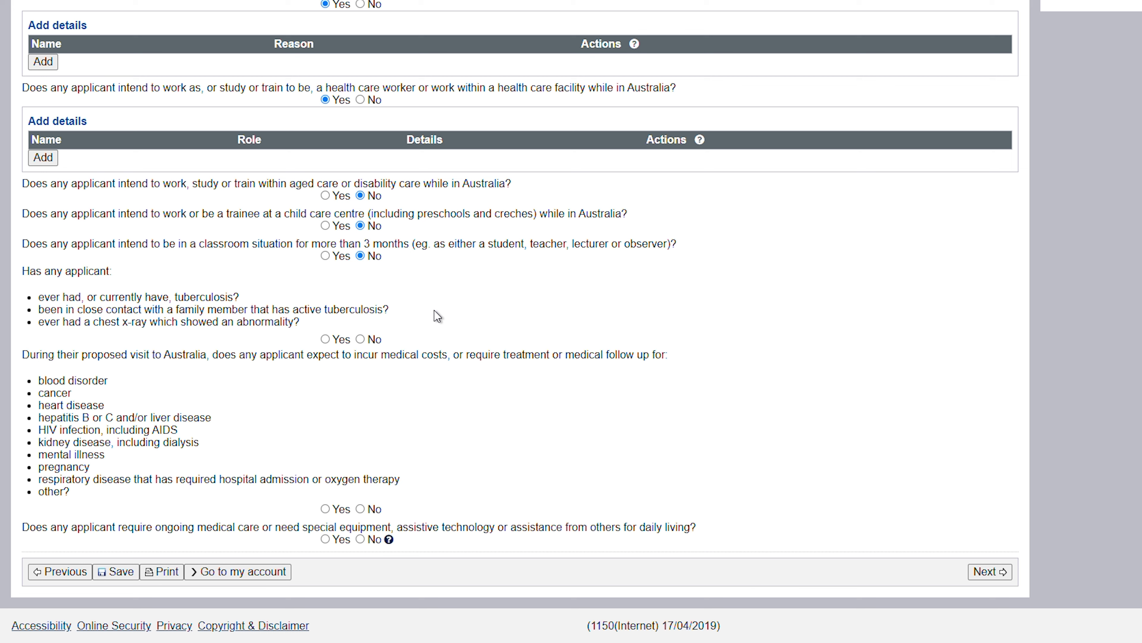
- Answer No to the tuberculosis, medical costs and ongoing care questions, and continue to the character declarations
left_click(361, 339)
left_click(361, 509)
left_click(375, 538)
left_click(990, 570)
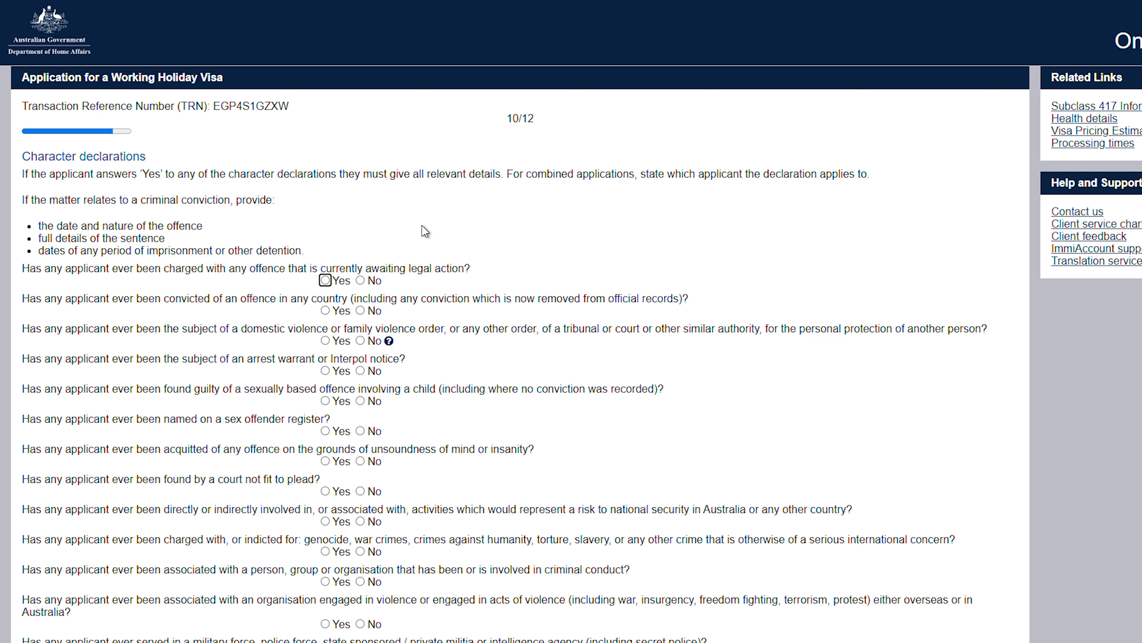
left_click(325, 280)
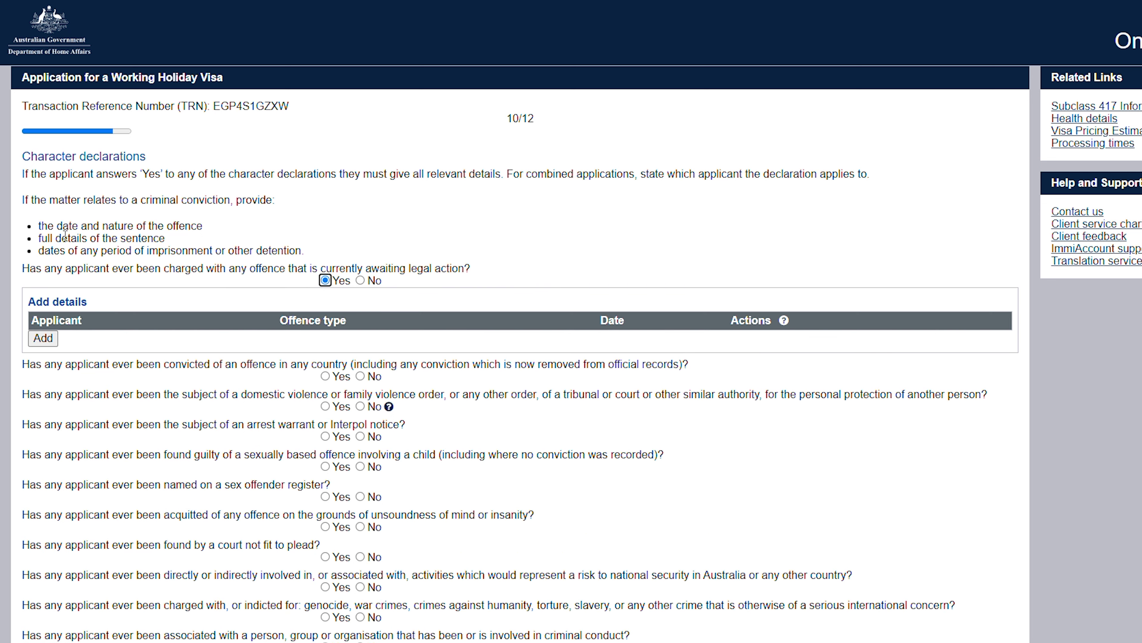
left_click(50, 341)
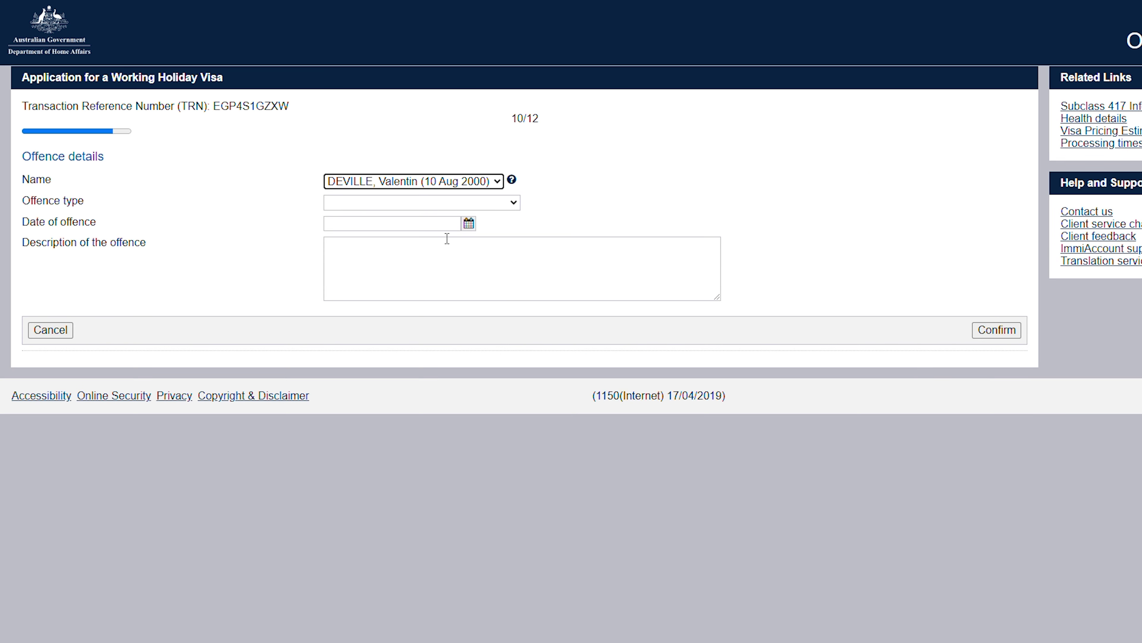
left_click(378, 203)
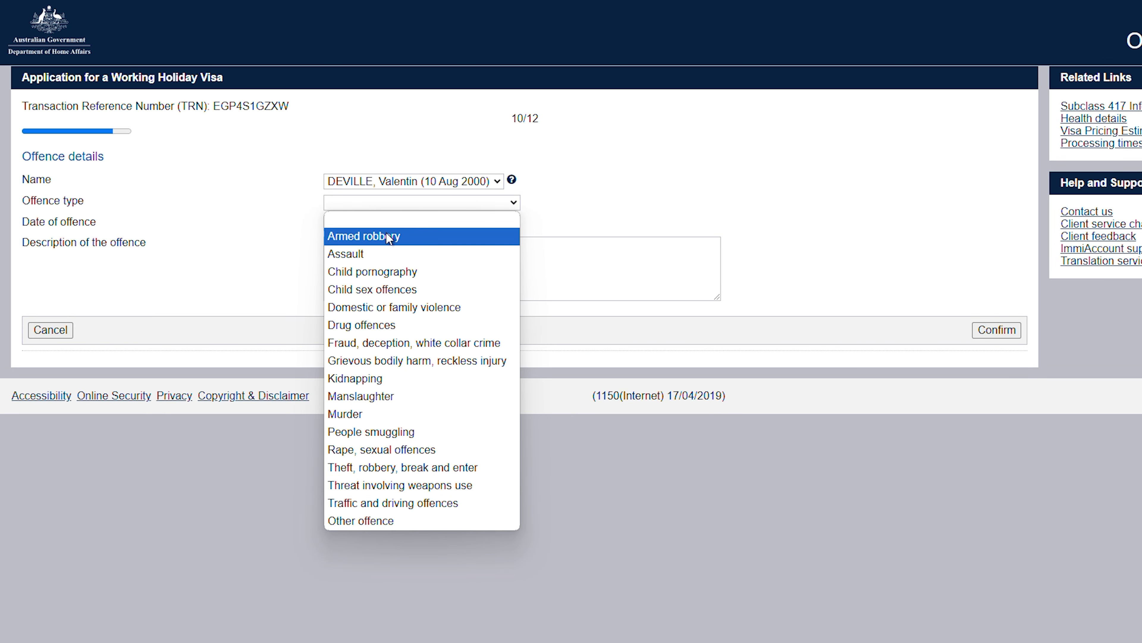
left_click(50, 331)
left_click(48, 329)
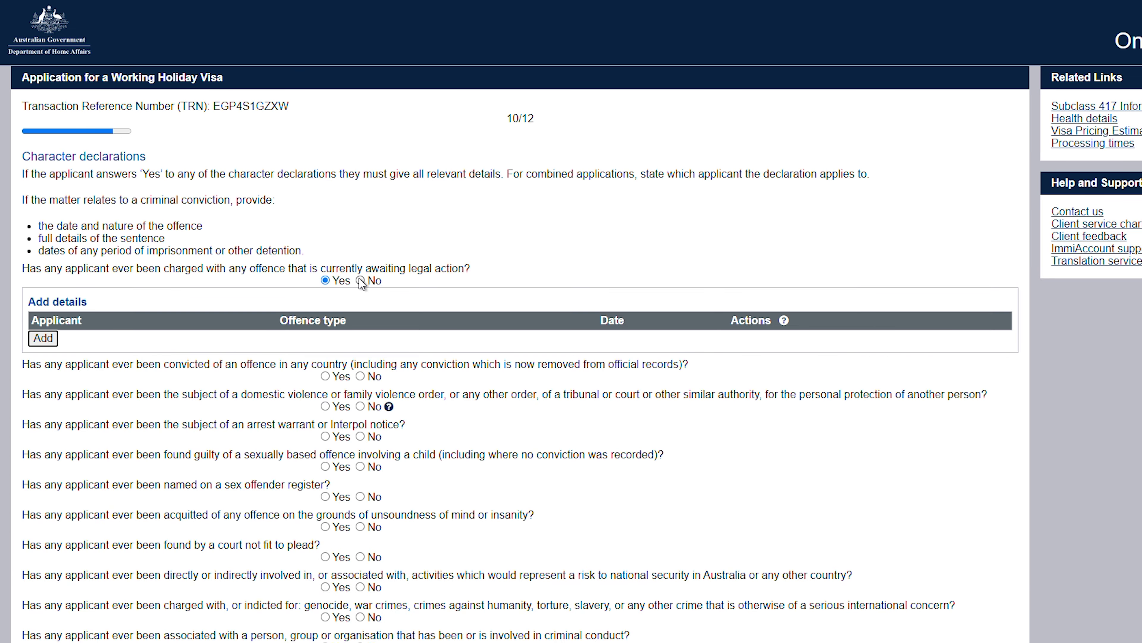
- Answer No to the first eight character declarations, from charges awaiting legal action through being found not fit to plead
left_click(360, 280)
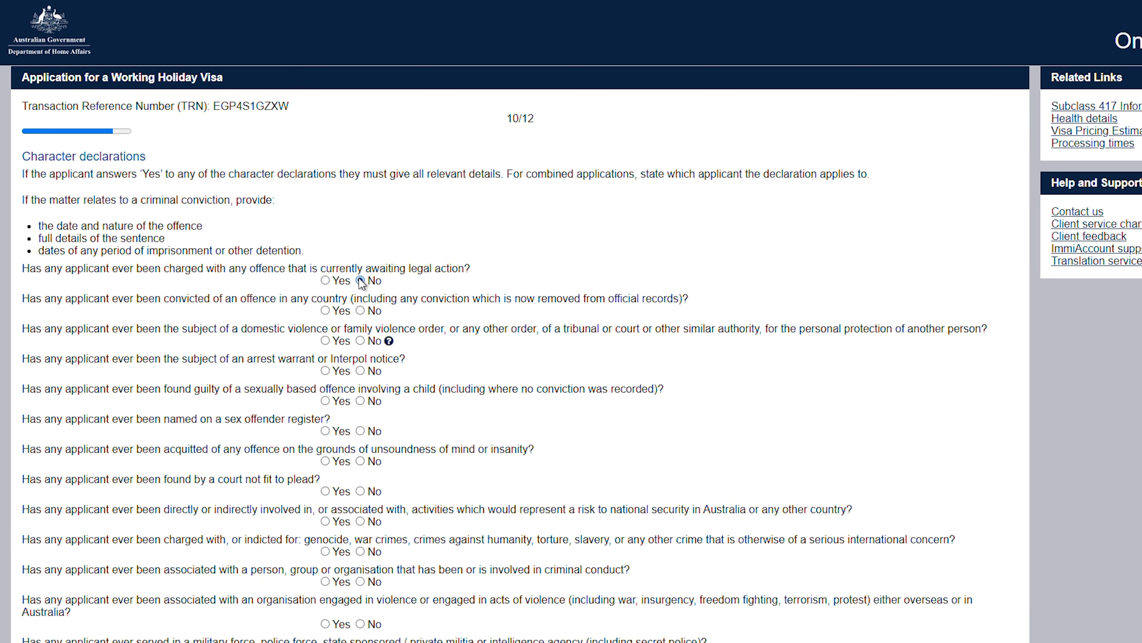
left_click(366, 310)
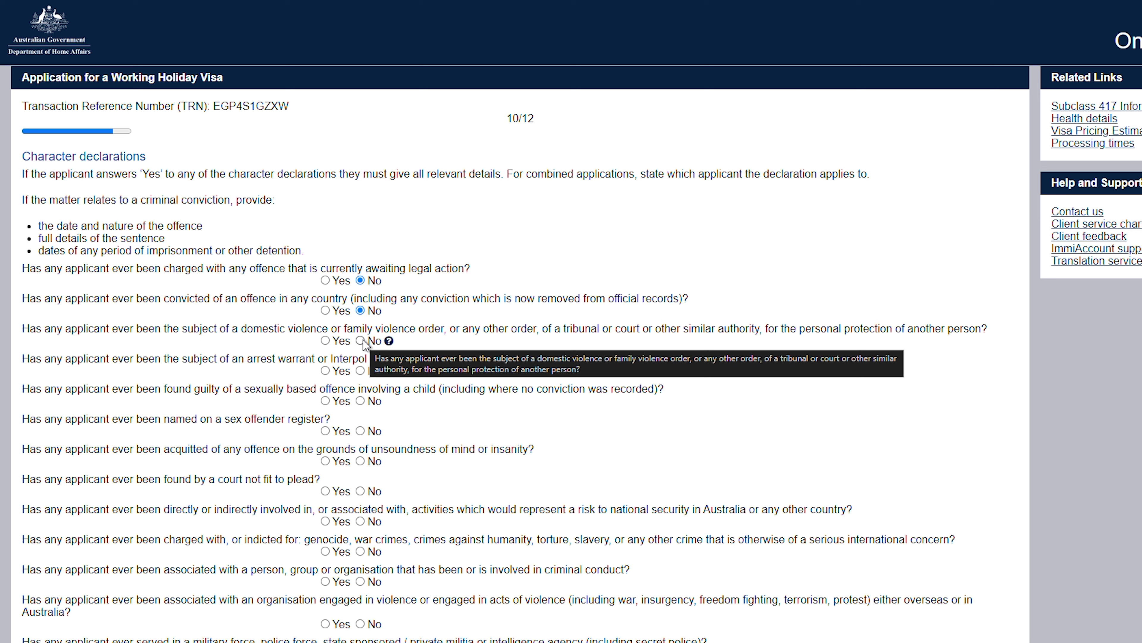
left_click(363, 370)
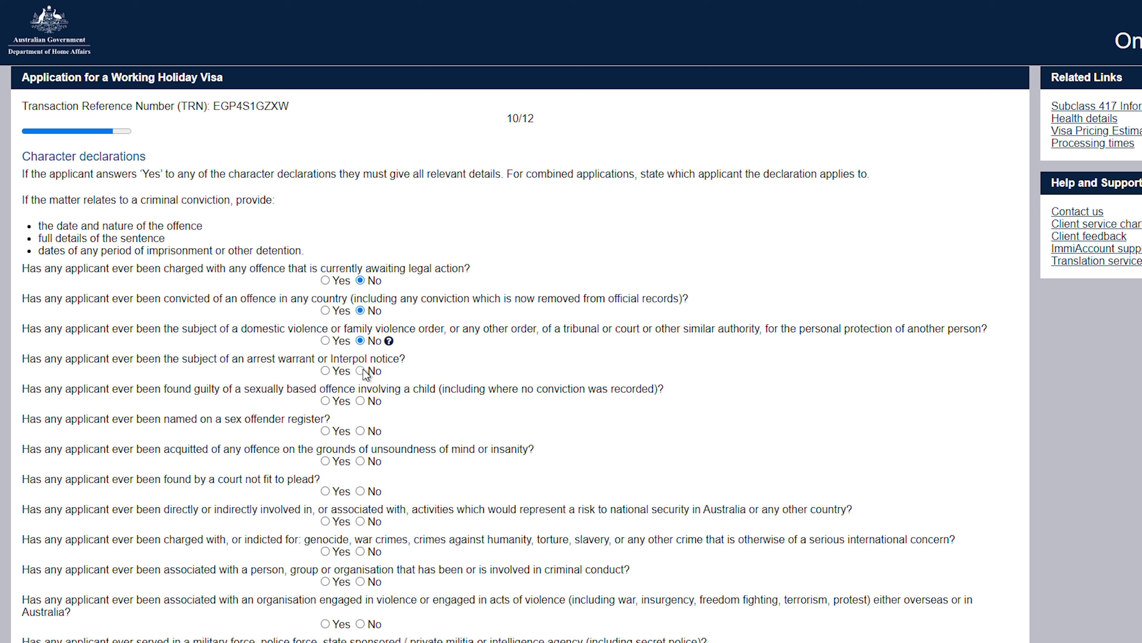
left_click(363, 402)
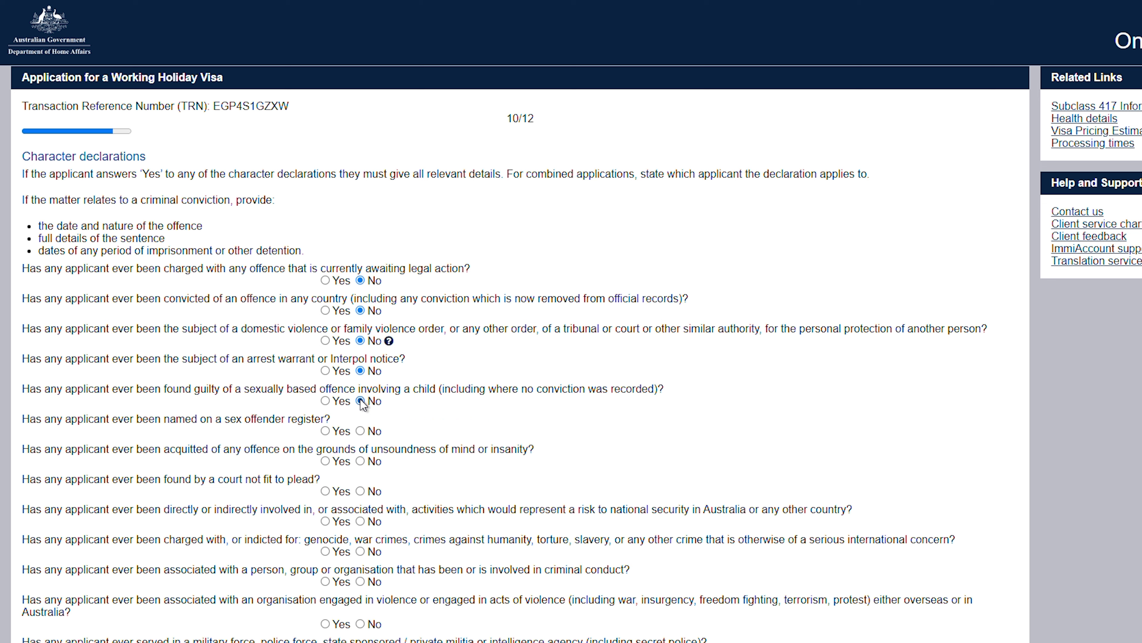
left_click(361, 431)
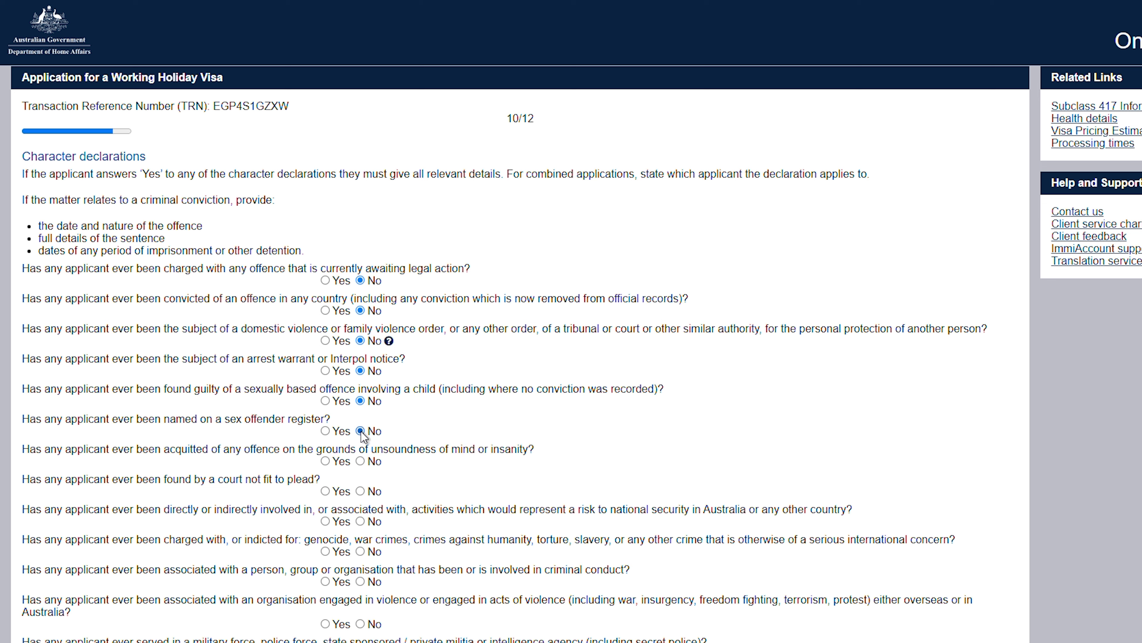
left_click(361, 461)
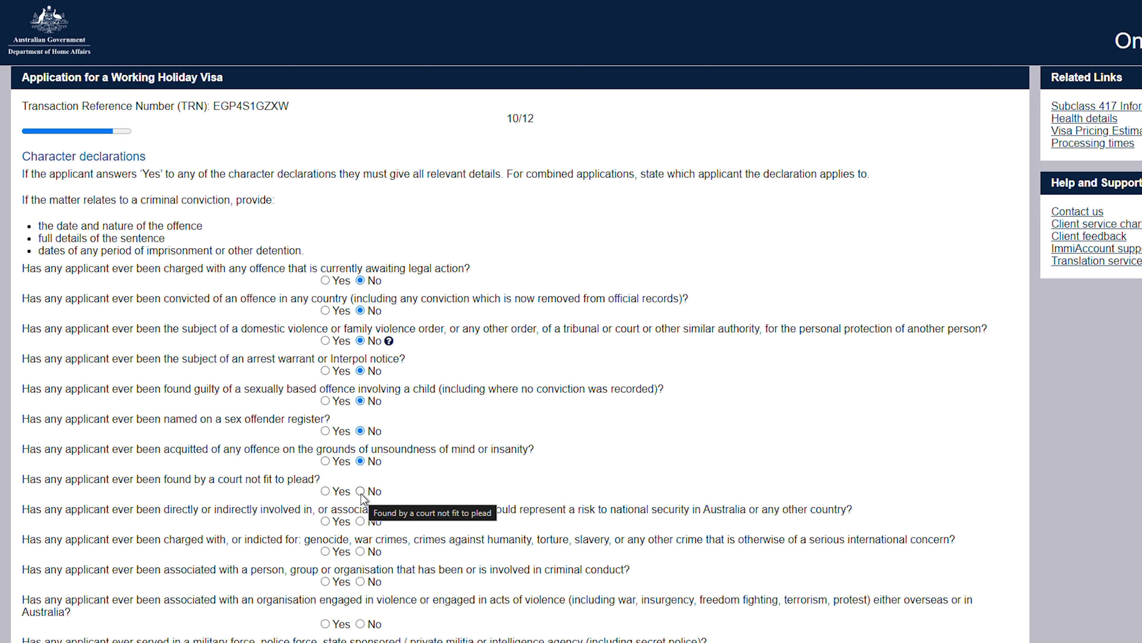
left_click(360, 491)
- Answer No to the remaining character declarations, from national security risk through outstanding debts in Australia, and continue to the working holiday declarations
scroll(439, 456, "down", 3)
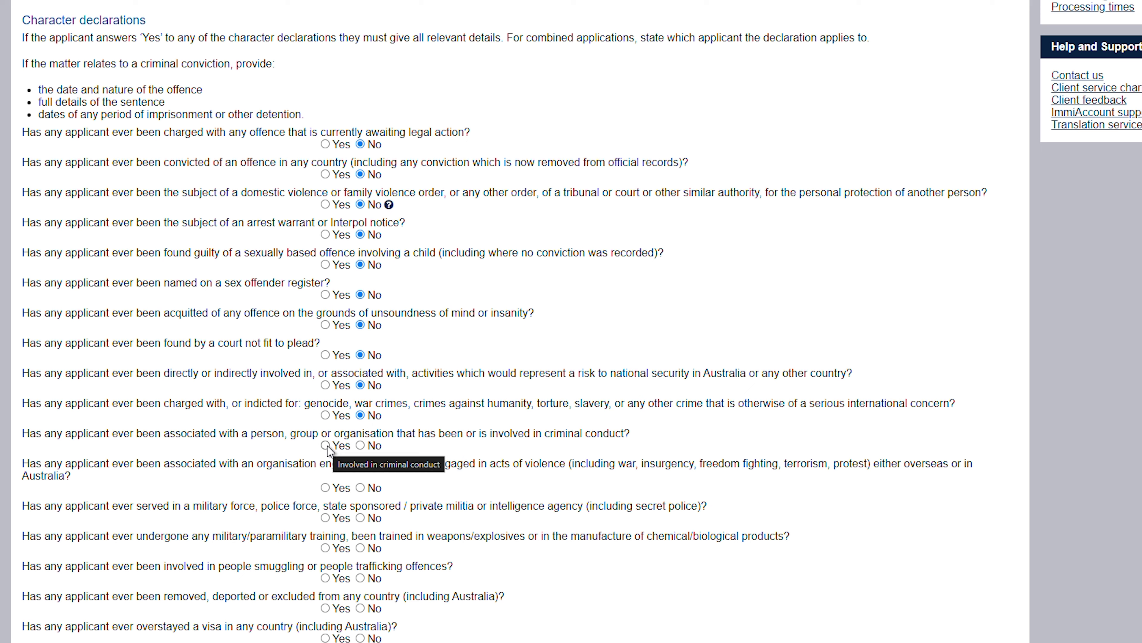
left_click(362, 489)
scroll(364, 490, "down", 3)
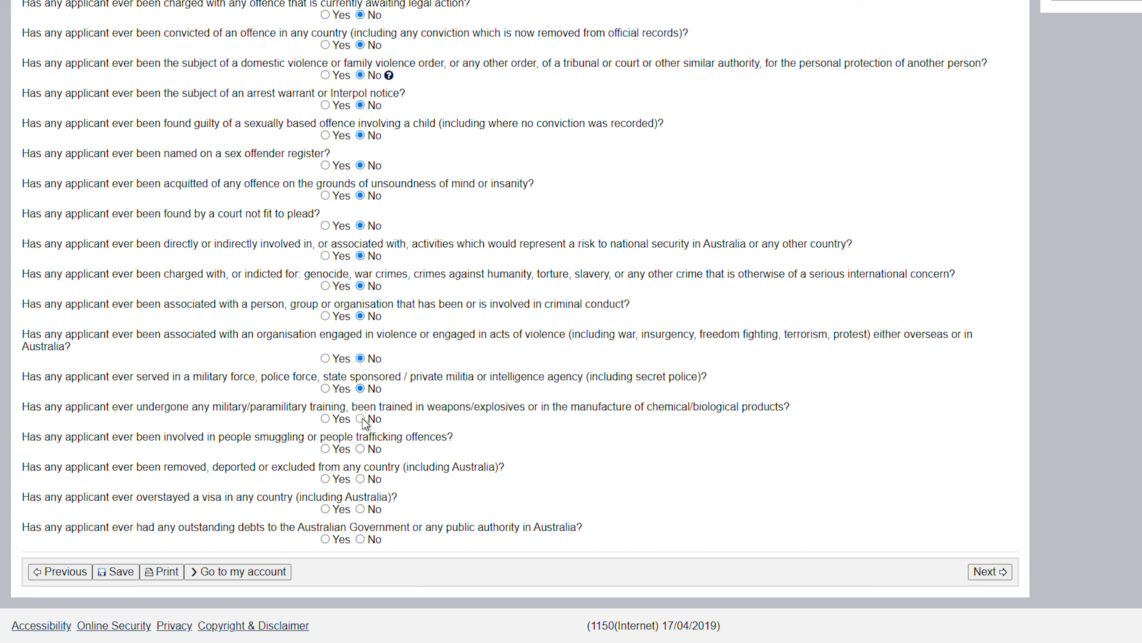
left_click(360, 449)
left_click(360, 479)
left_click(360, 509)
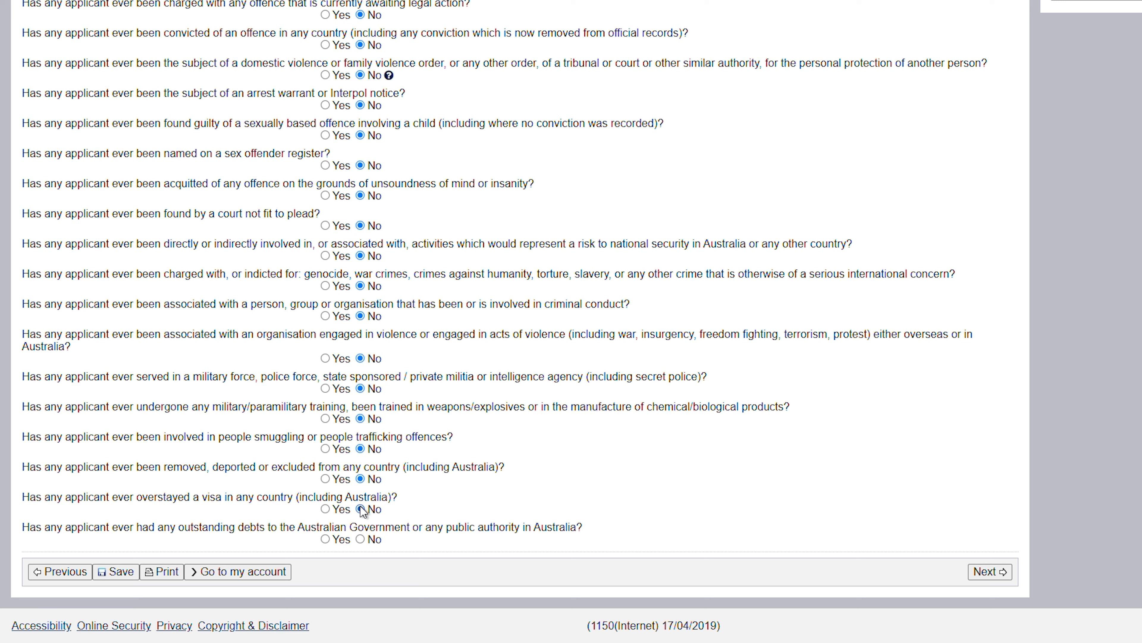
left_click(362, 539)
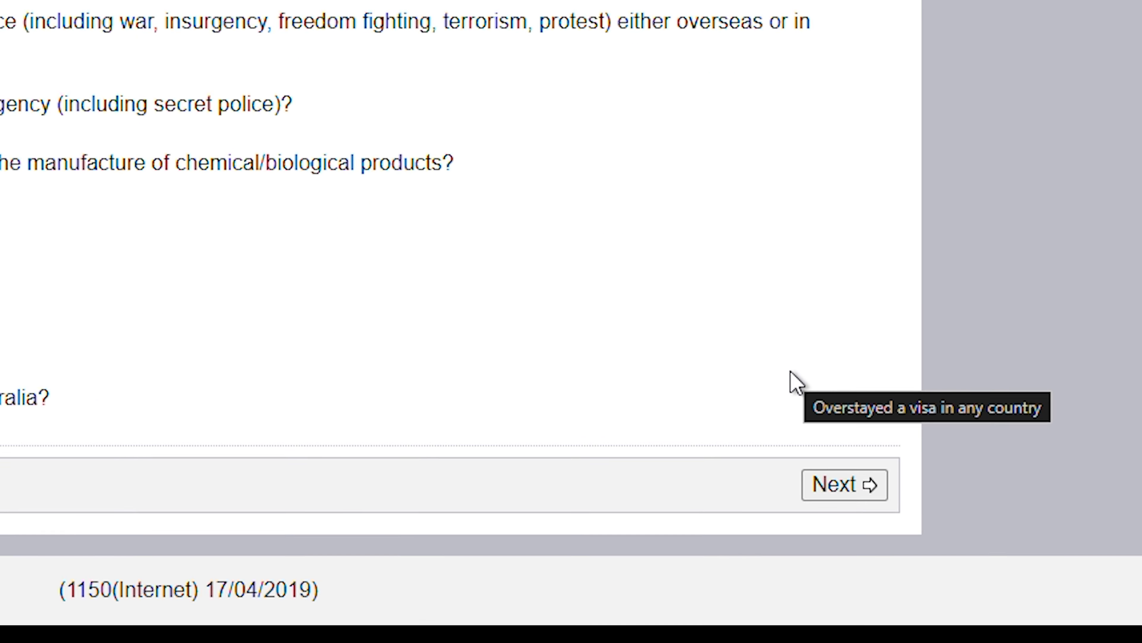
left_click(991, 572)
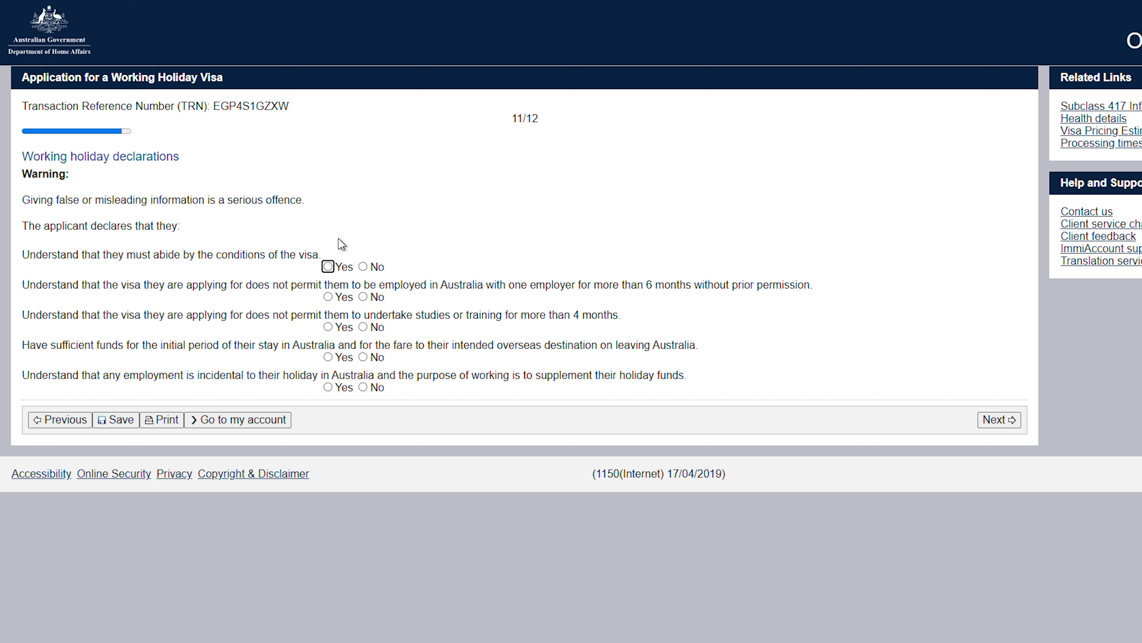
- Answer Yes to all five working holiday declarations and continue to the final declarations
left_click(328, 267)
left_click(328, 297)
left_click(328, 328)
left_click(328, 357)
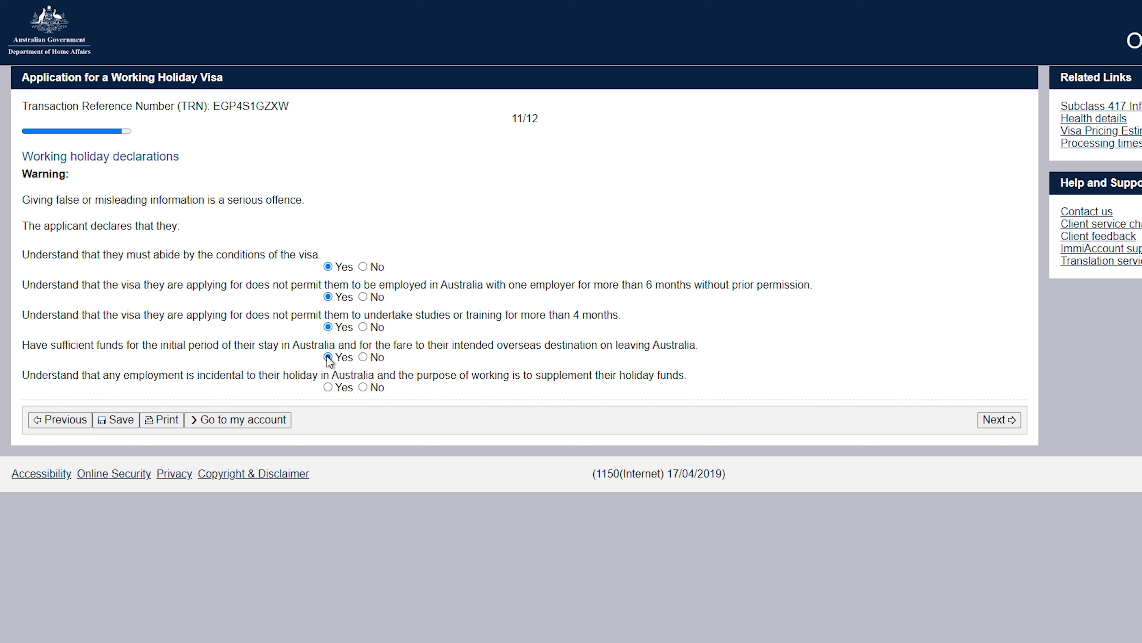
left_click(329, 387)
- Answer Yes to the first eight final declarations, from having read the application information through the Privacy Notice personal information use
scroll(492, 252, "down", 5)
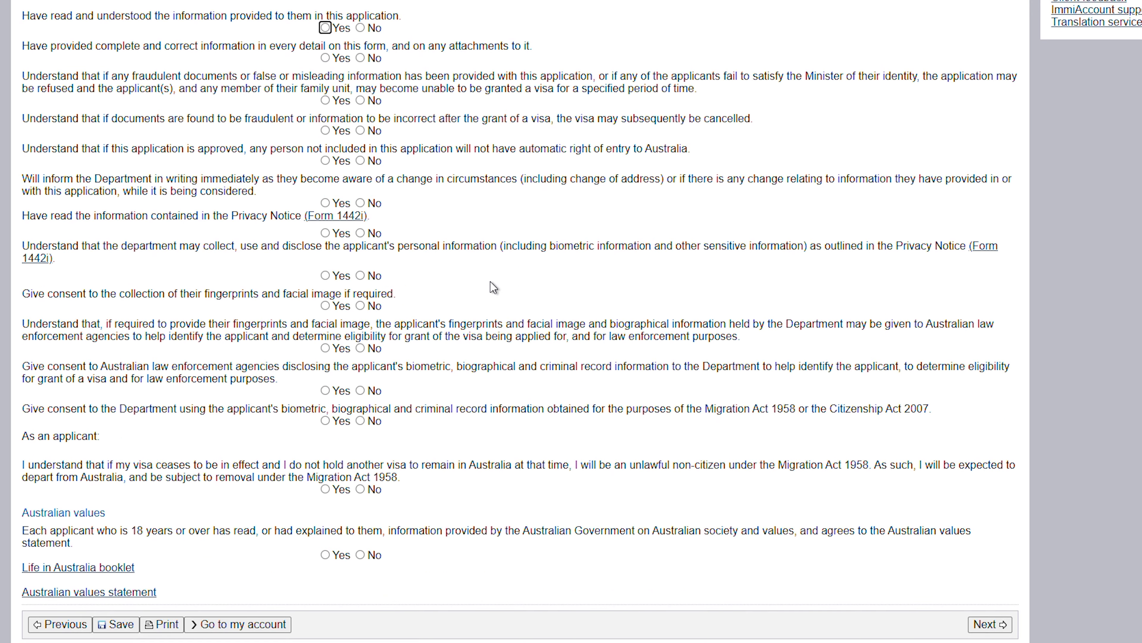
scroll(482, 378, "up", 5)
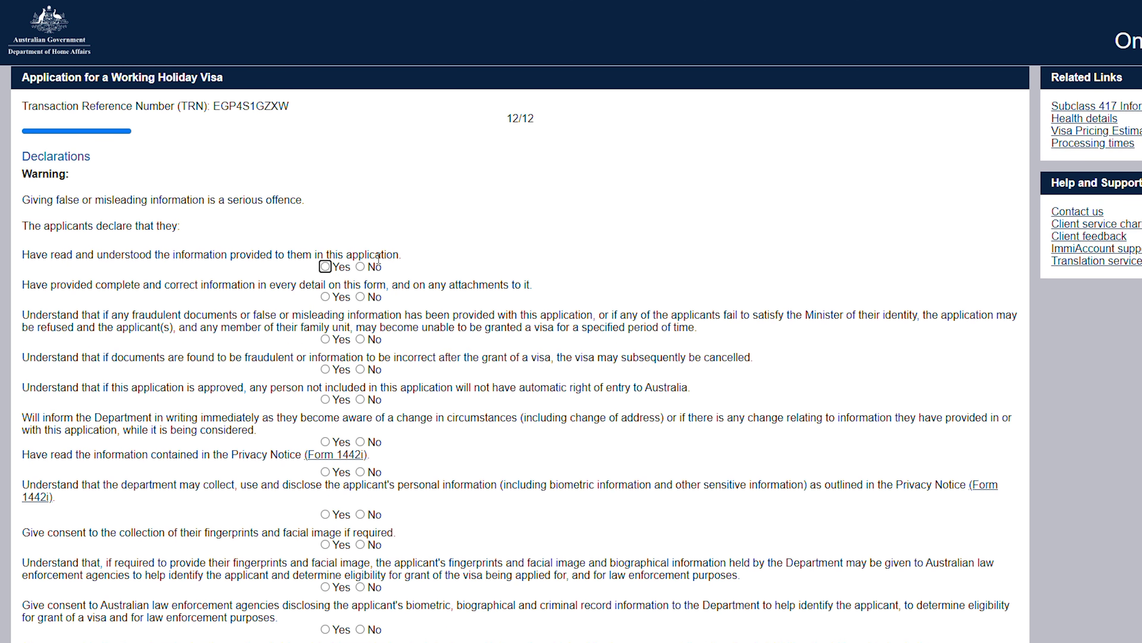
left_click(325, 267)
left_click(325, 297)
left_click(326, 339)
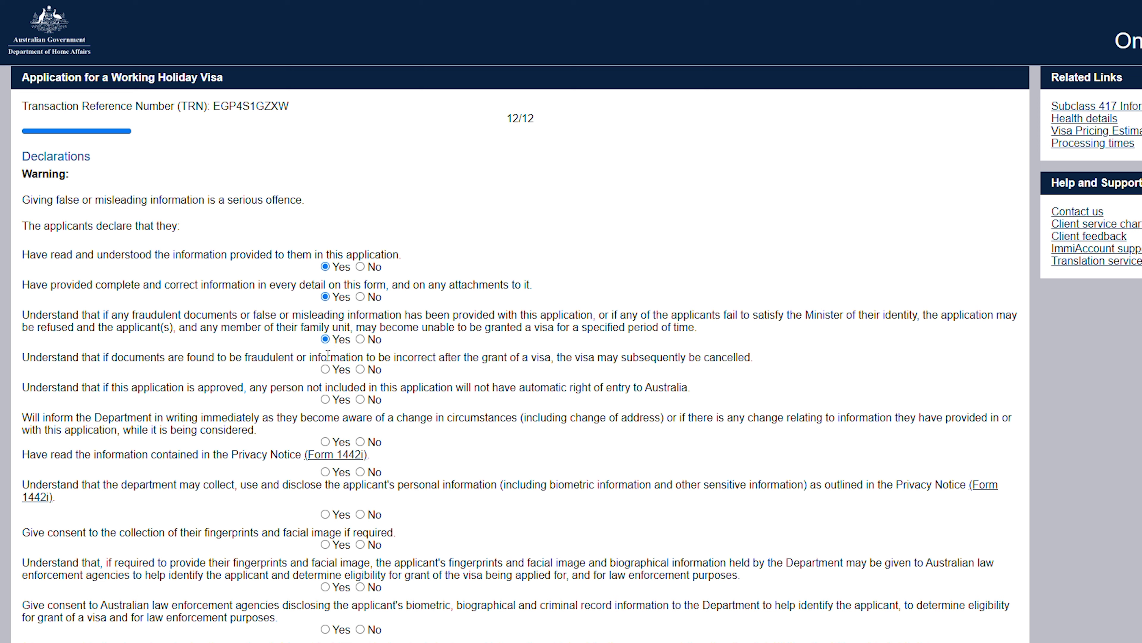
left_click(326, 369)
left_click(325, 400)
left_click(326, 442)
left_click(326, 515)
- Answer Yes to the biometric and criminal record consents, the visa cessation and Australian values statements, and continue to the review page
scroll(325, 514, "down", 5)
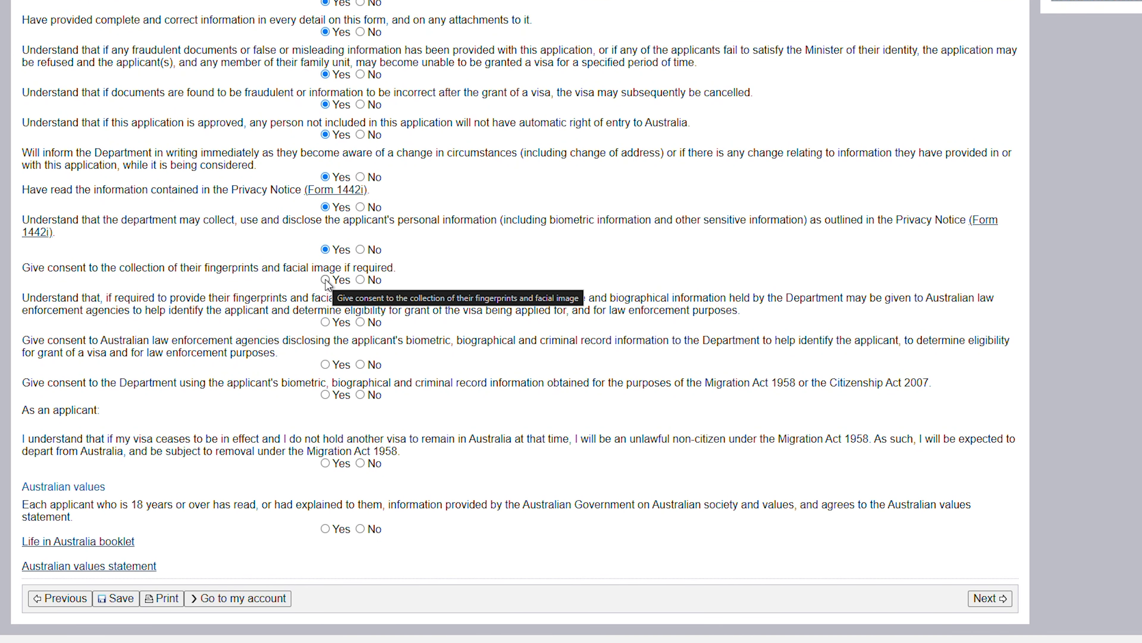
left_click(325, 279)
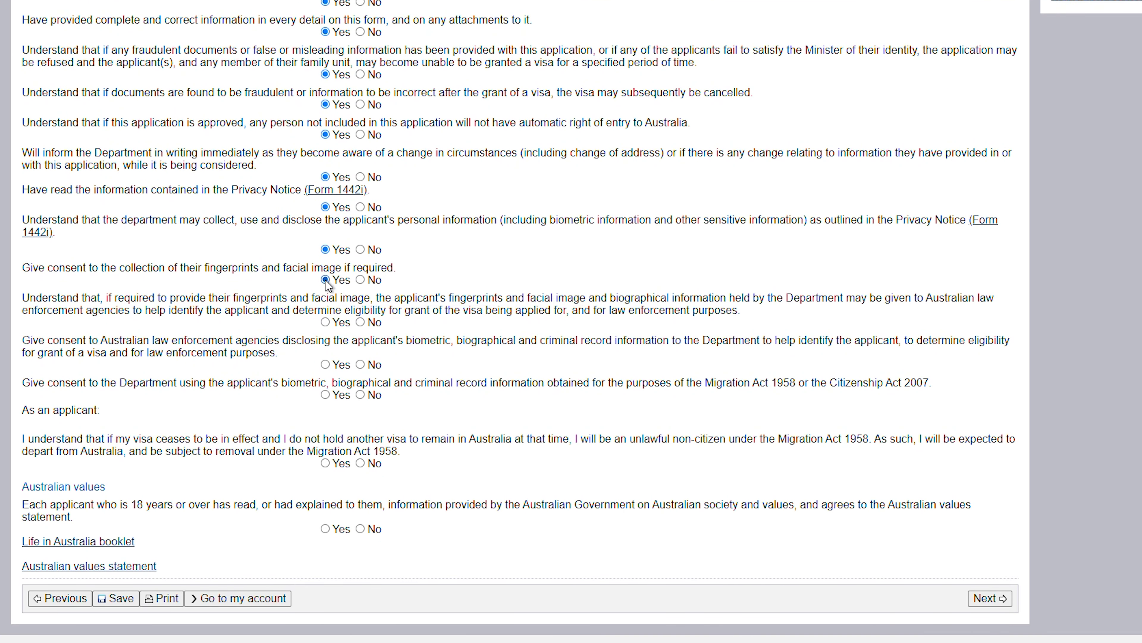
left_click(326, 322)
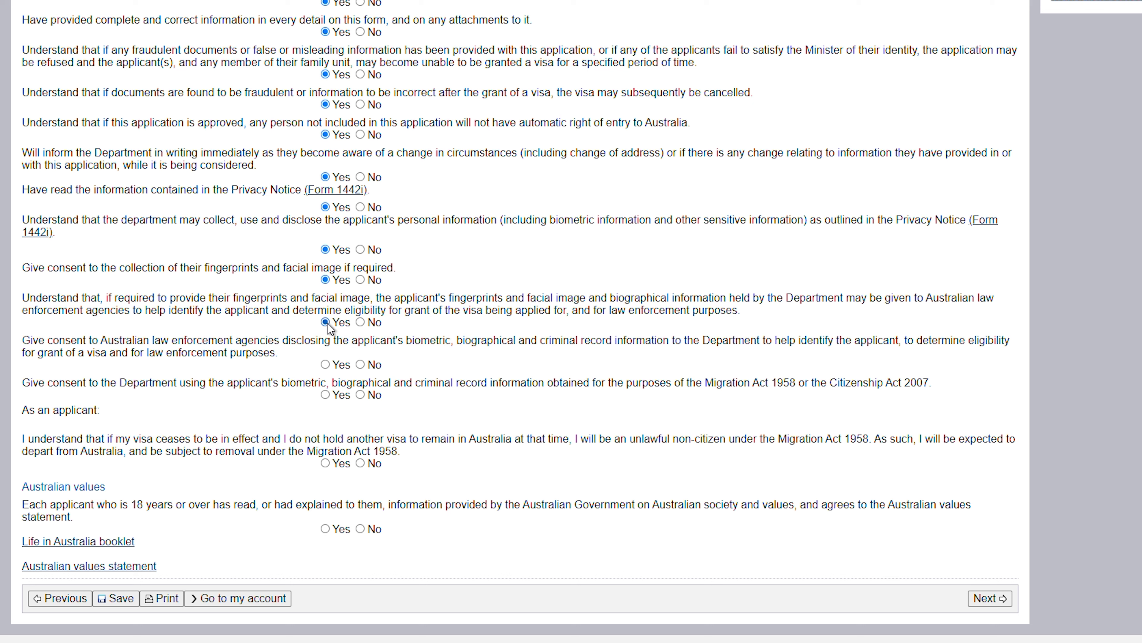
left_click(326, 365)
left_click(325, 395)
left_click(326, 463)
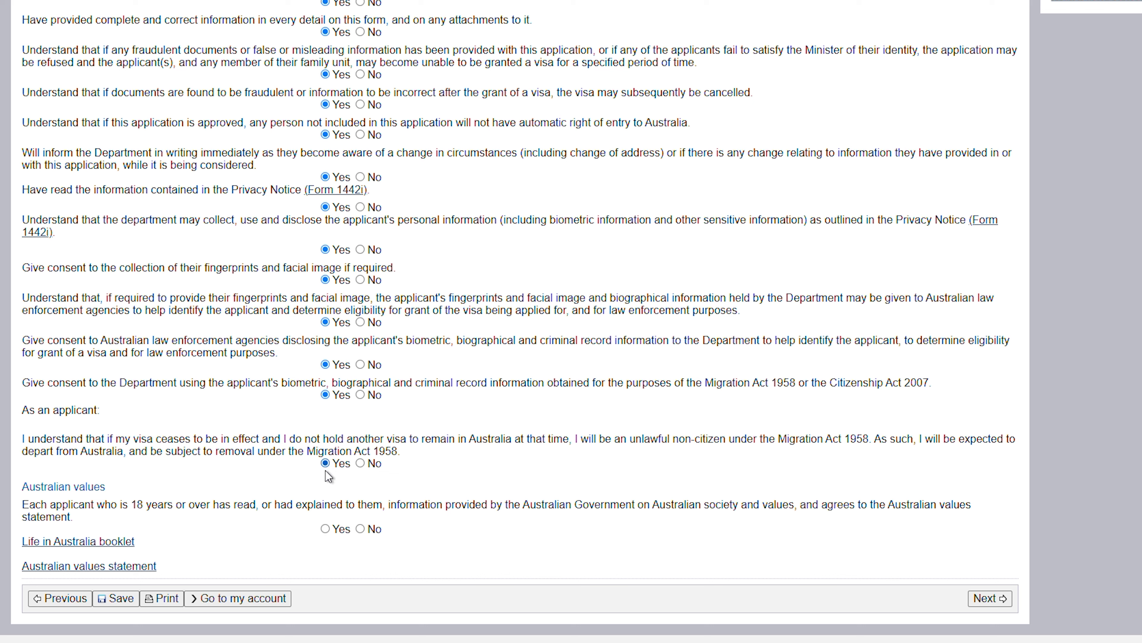
left_click(325, 529)
left_click(992, 599)
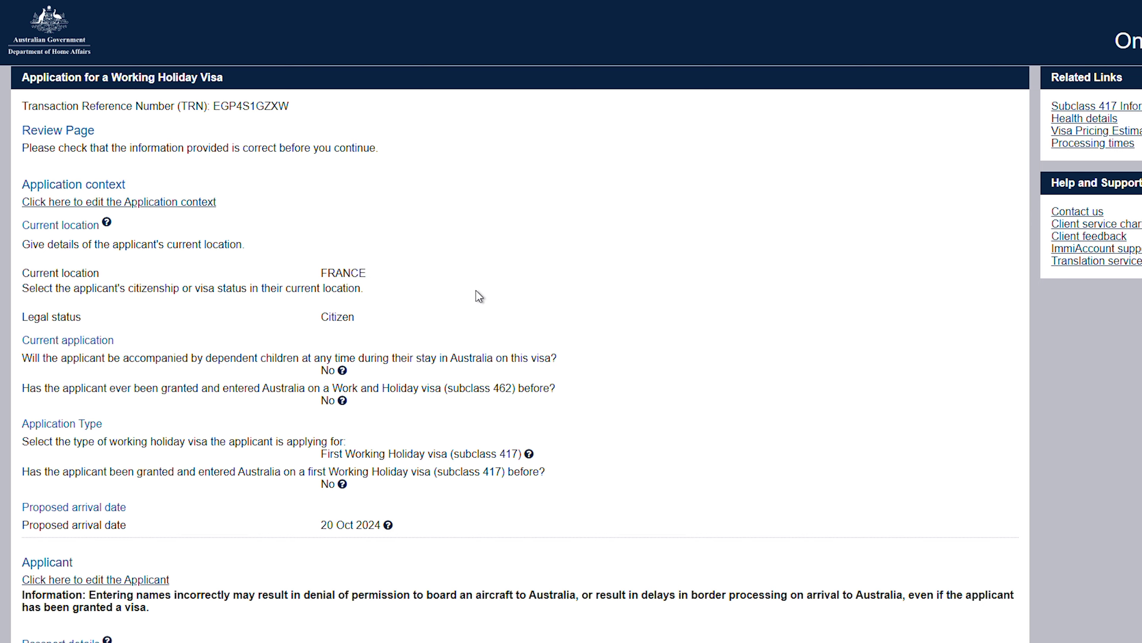
- Check the entered information on the review page from application context through final declarations, and continue to the document attachment page
scroll(476, 291, "down", 8)
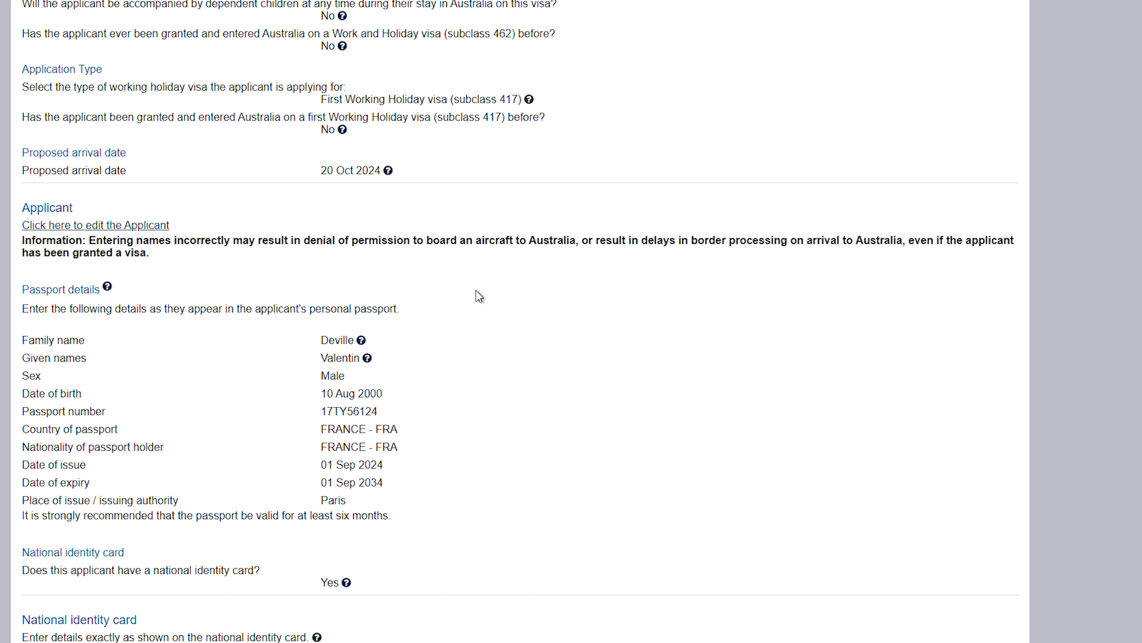
scroll(512, 388, "down", 20)
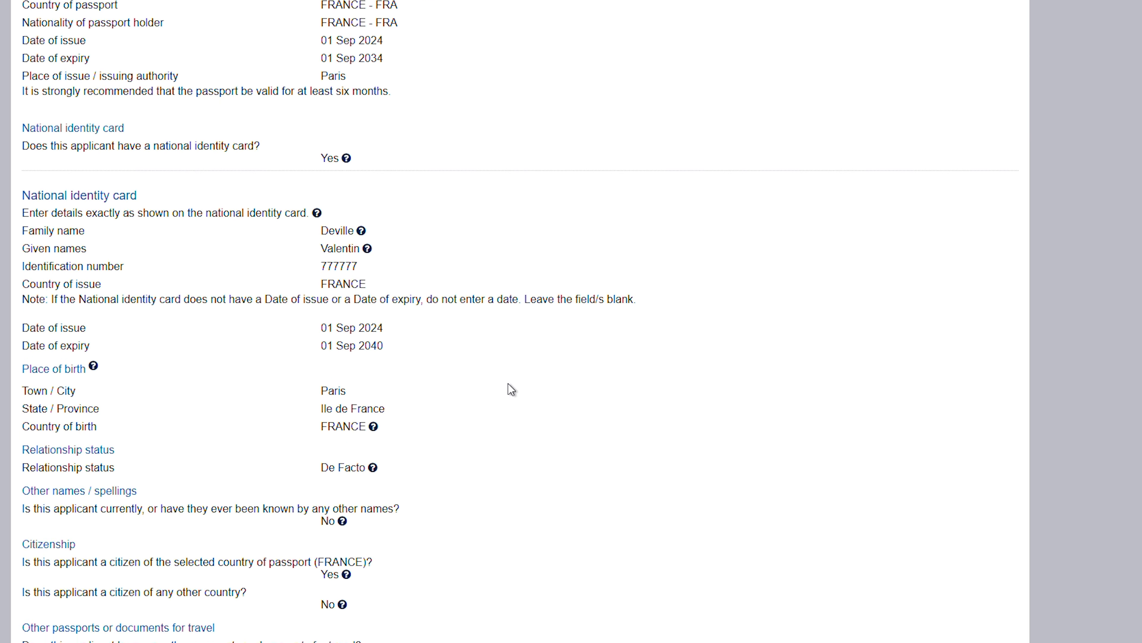
scroll(511, 389, "down", 10)
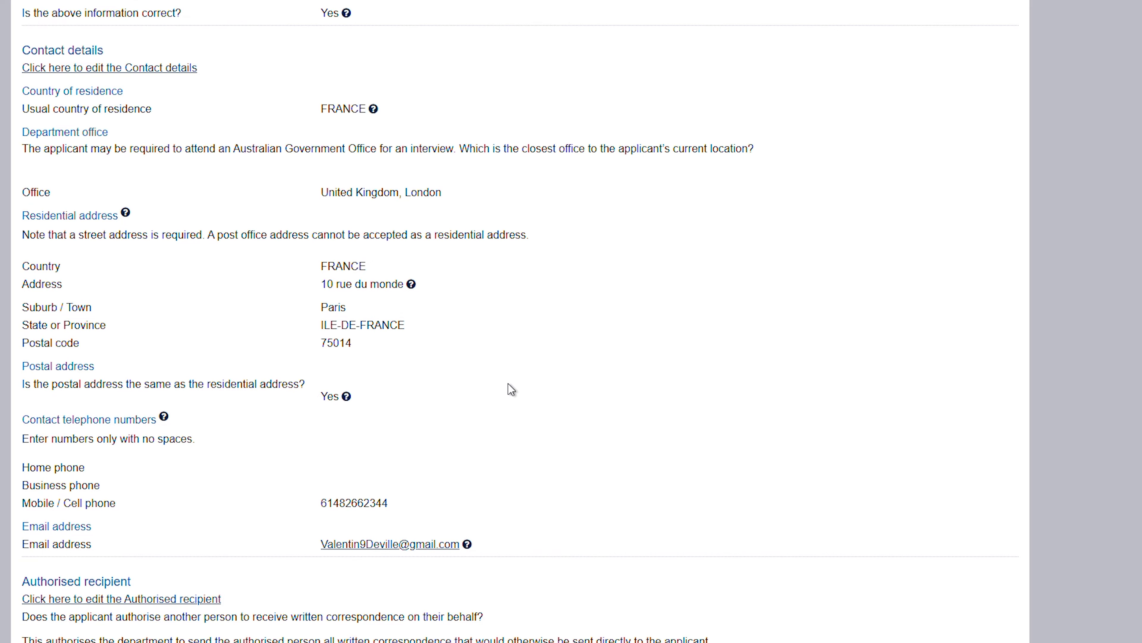
scroll(742, 430, "down", 20)
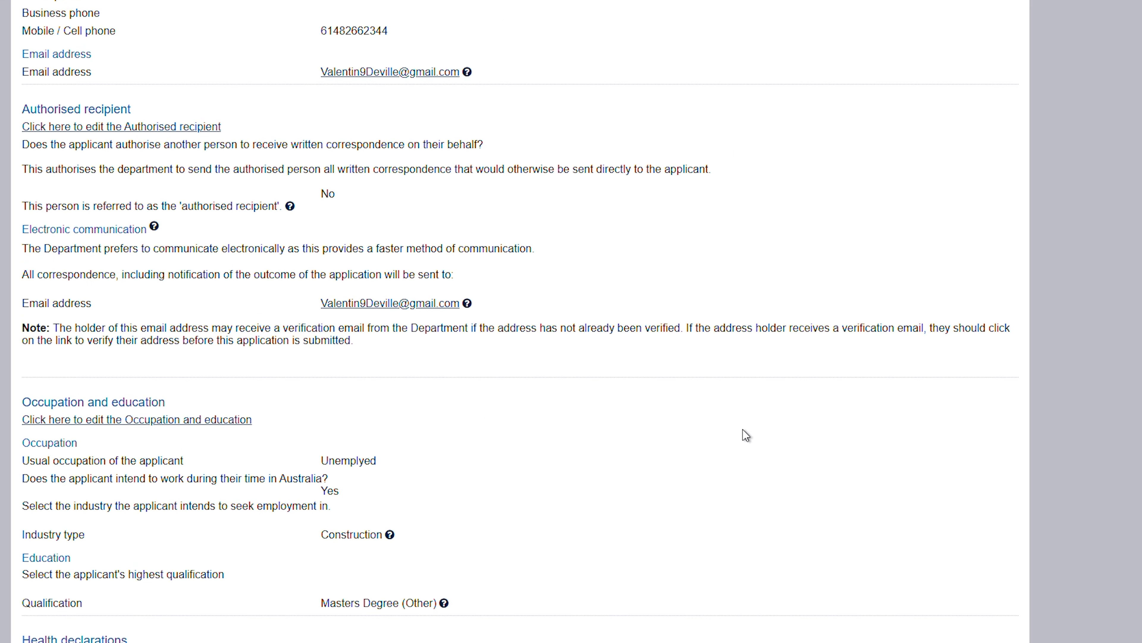
scroll(742, 428, "down", 20)
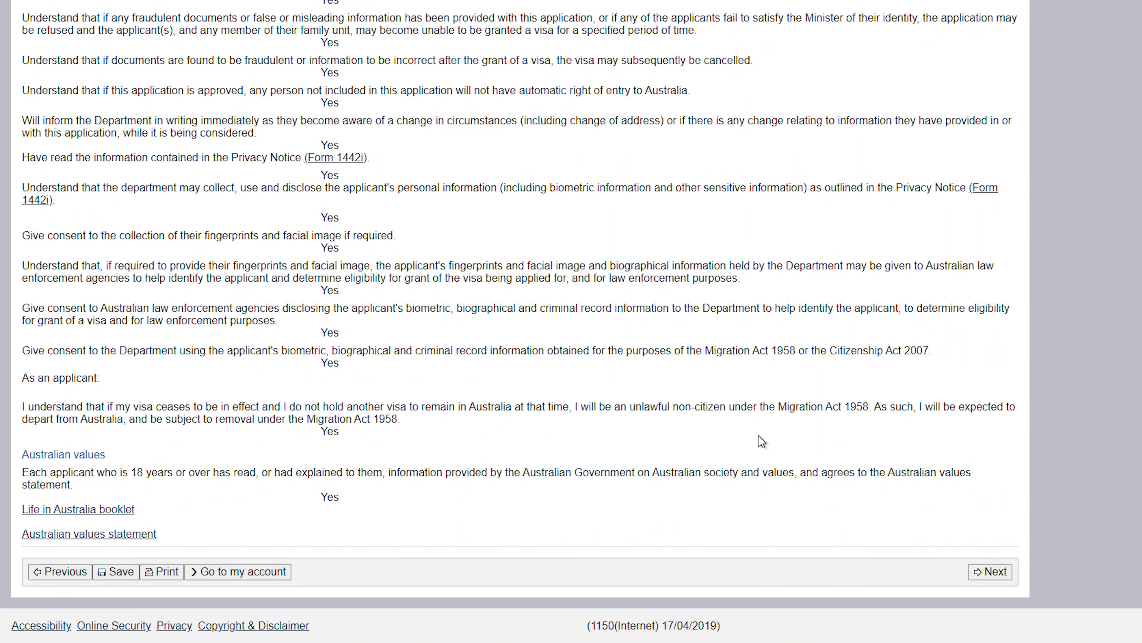
left_click(991, 572)
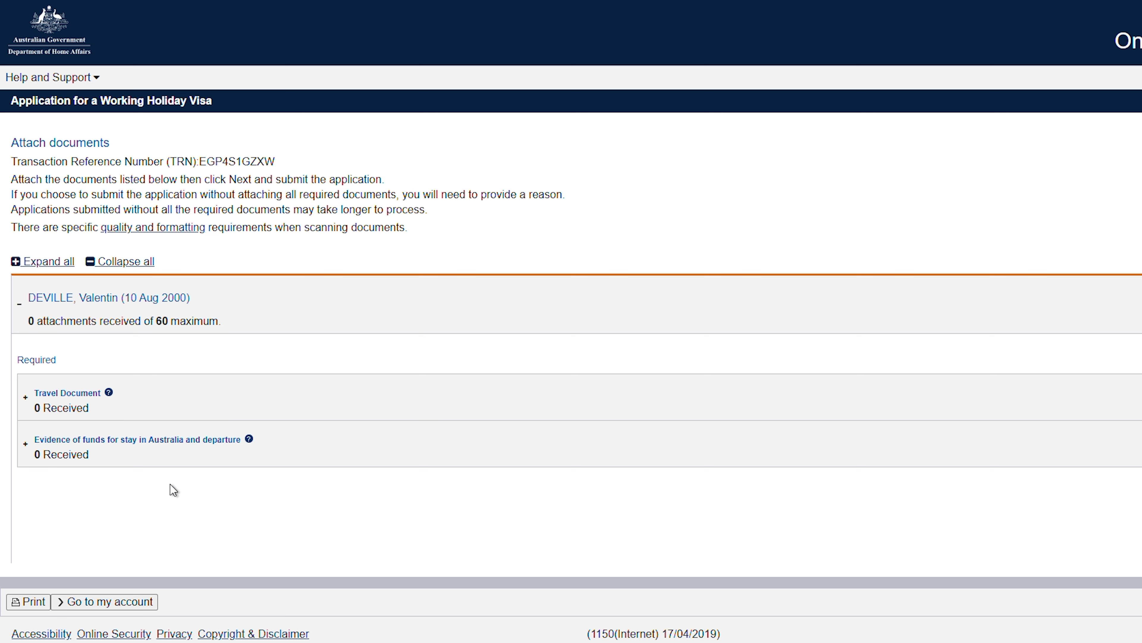
- Choose the applicant's passport PDF as the file for the required Travel Document
left_click(55, 393)
scroll(562, 454, "down", 1)
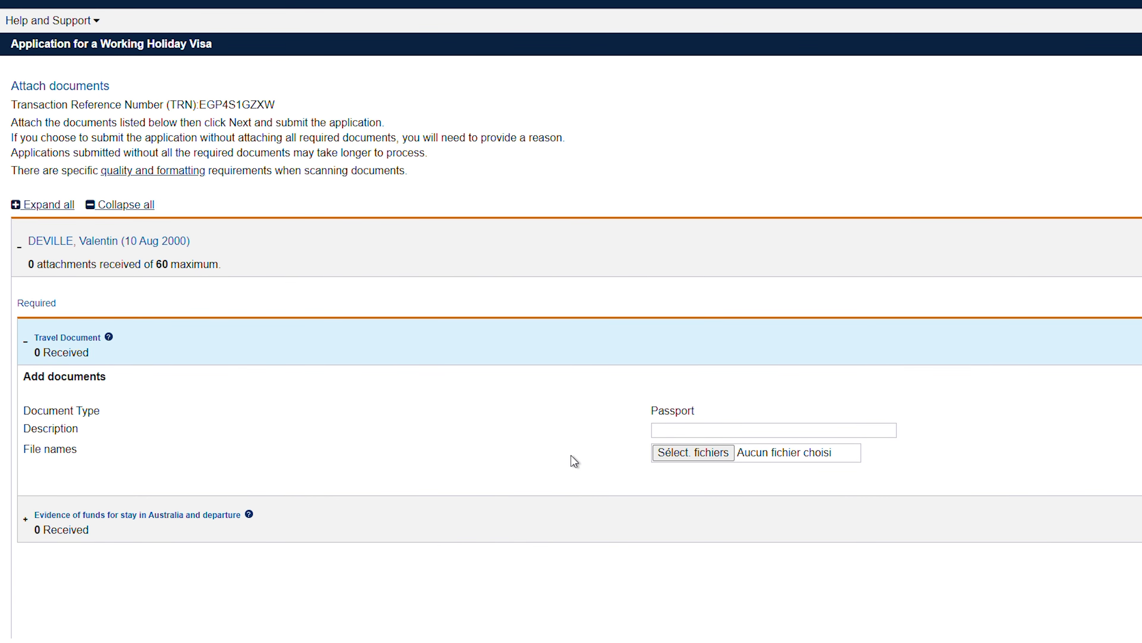
left_click(715, 453)
left_click(307, 373)
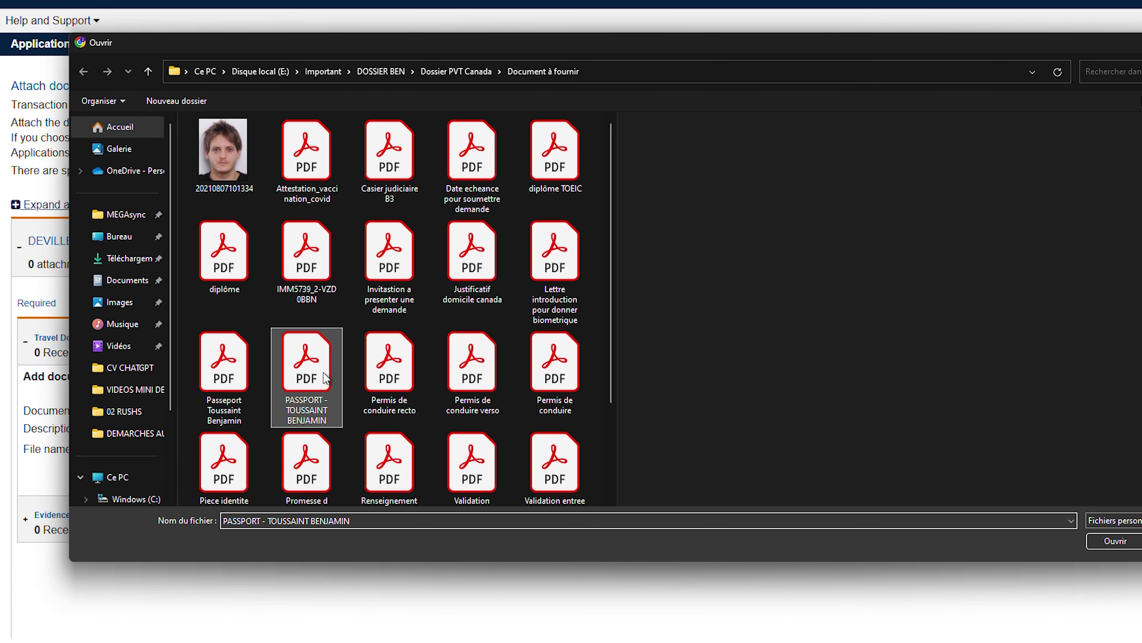
left_click(1122, 535)
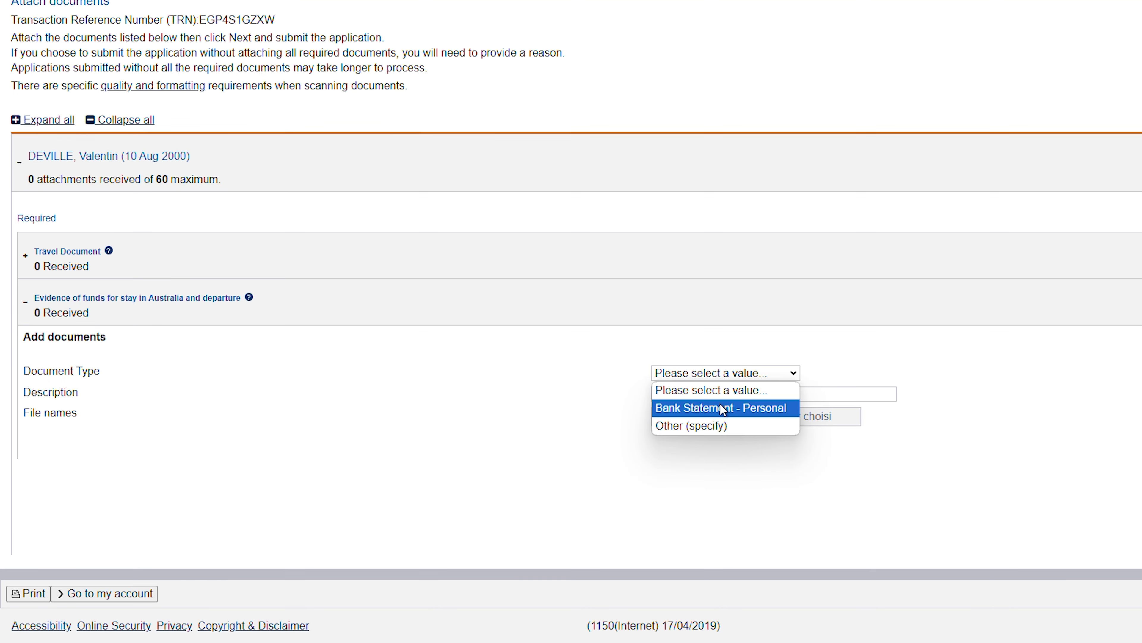
- Set the document type for the evidence of funds for stay and departure to Bank Statement - Personal
key("Tab")
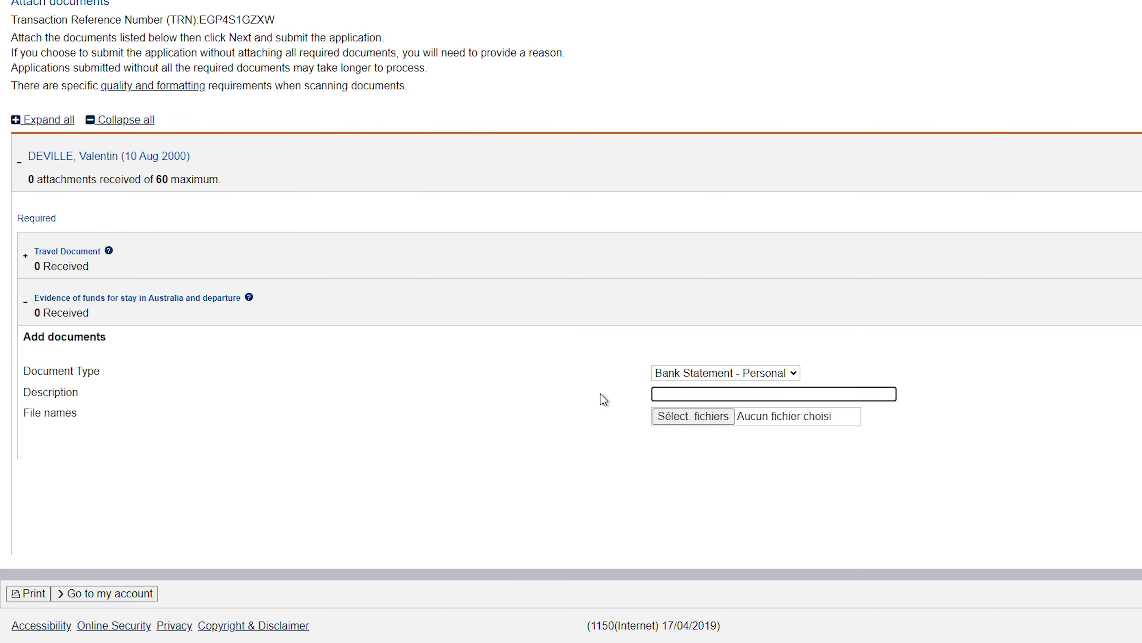